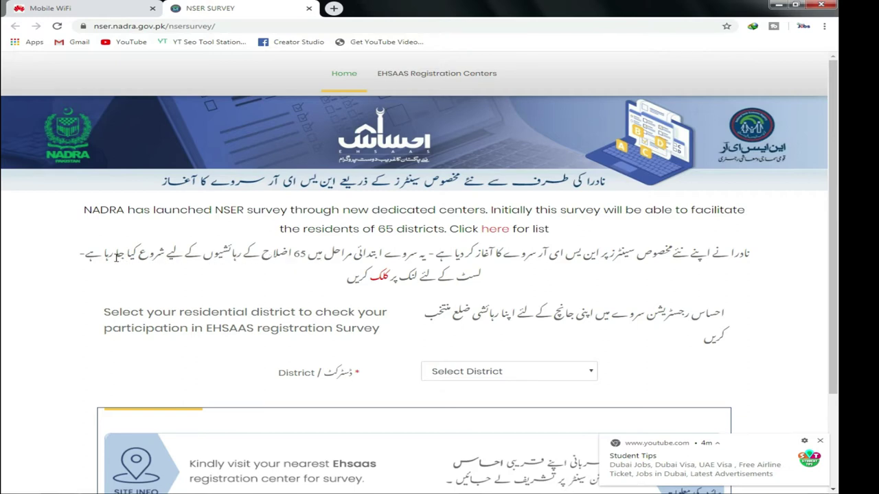
- Open the Urdu district-list link from the survey notice in a new window and dismiss the YouTube notification
right_click(381, 279)
click(388, 296)
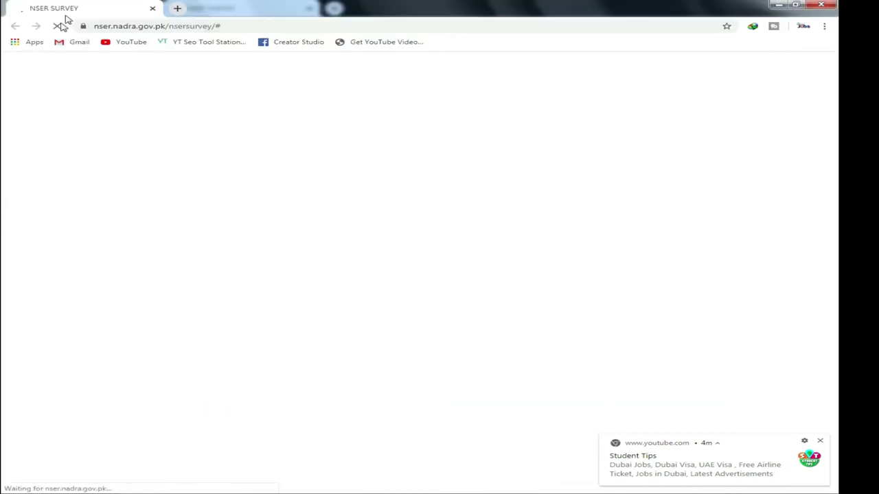
click(820, 441)
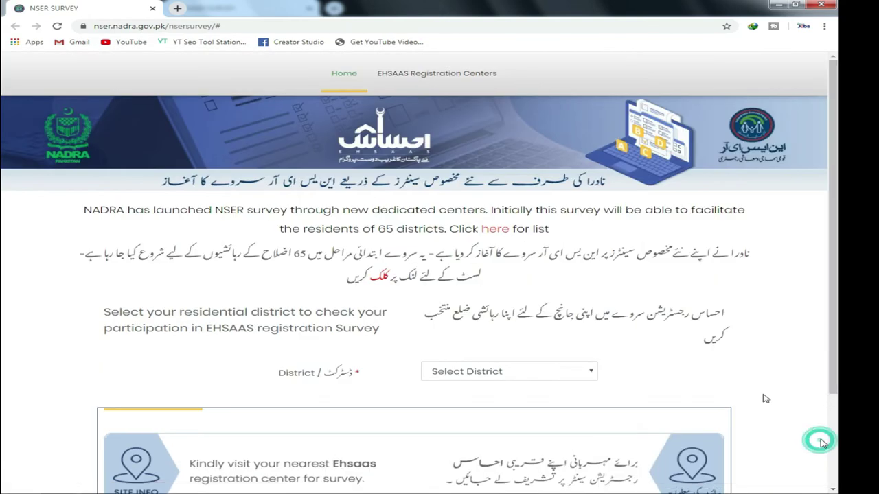
- Open the Urdu district-list link in a new tab, look at that page and return to the original survey tab
right_click(379, 278)
click(389, 283)
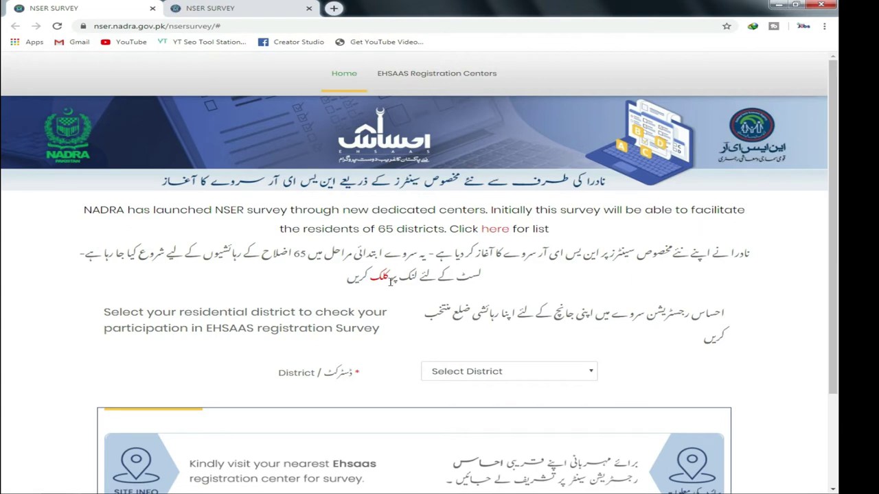
click(226, 7)
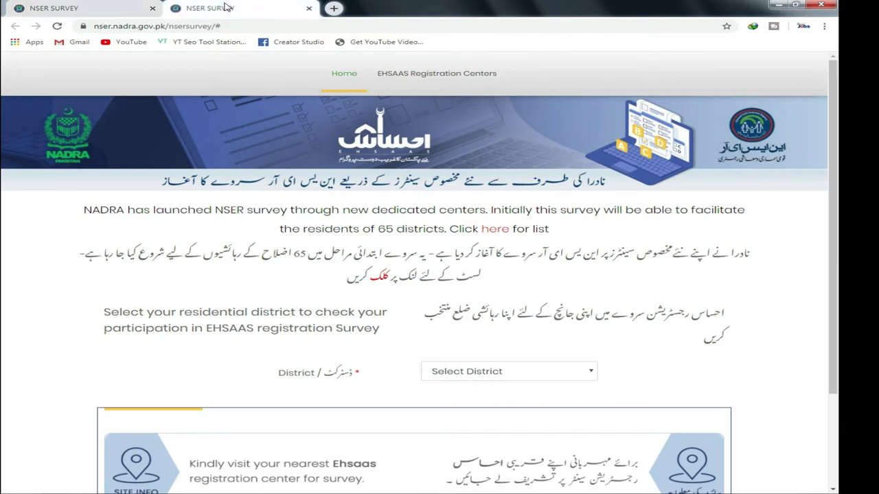
click(57, 8)
- Highlight the Urdu instruction about choosing a residential district, and take a brief look at the available districts
scroll(387, 263, down, 2)
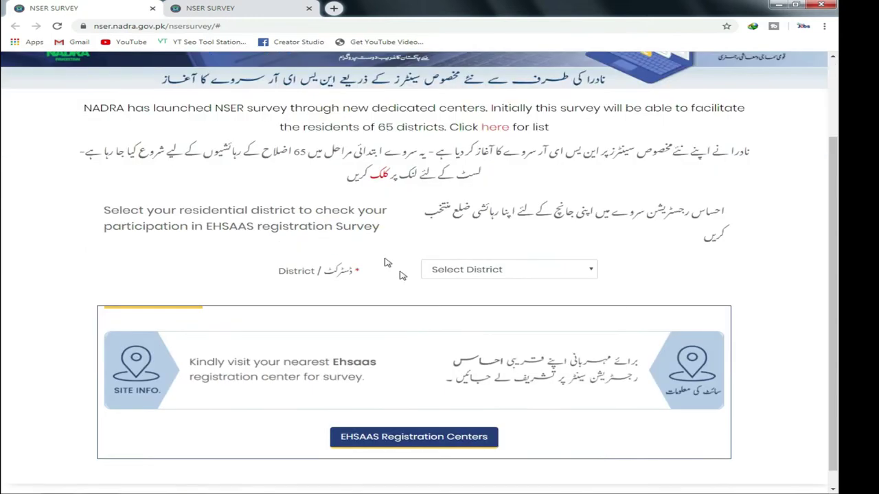
scroll(387, 262, down, 1)
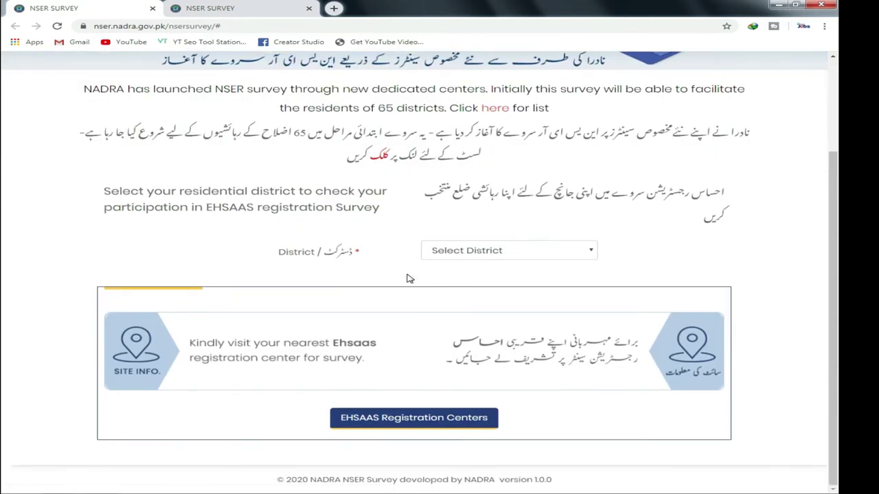
triple_click(734, 195)
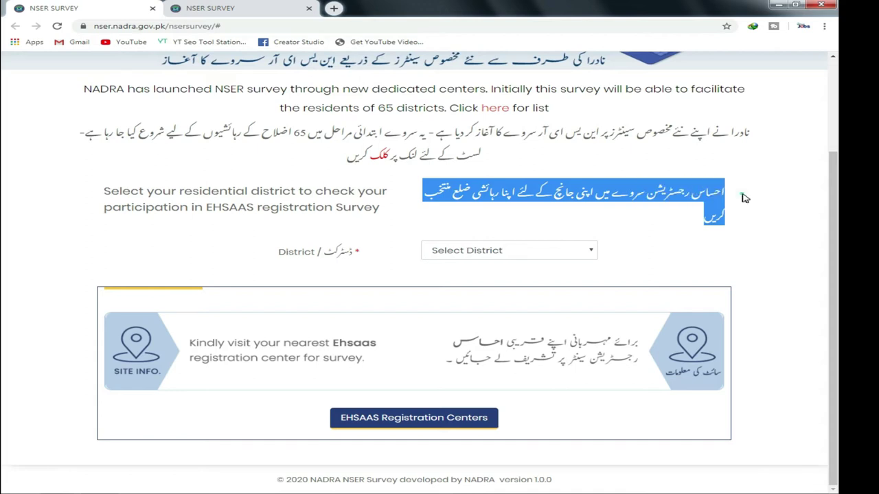
click(609, 209)
click(462, 251)
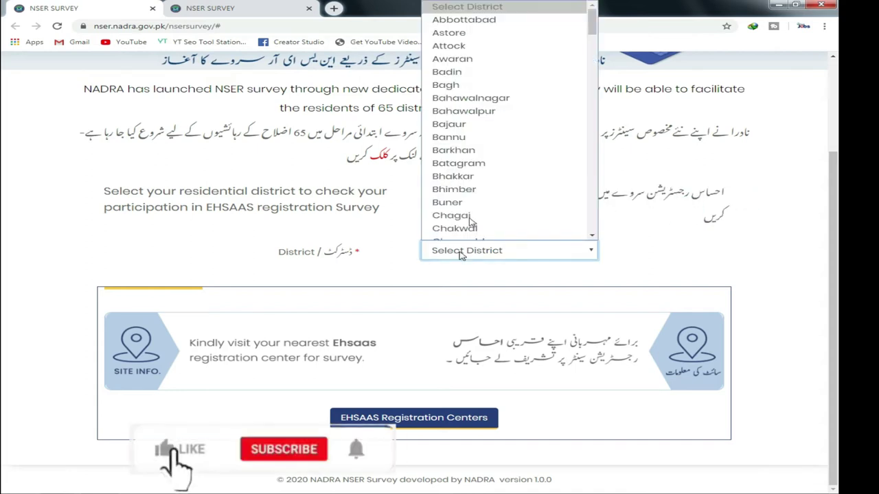
scroll(3, 260, up, 1)
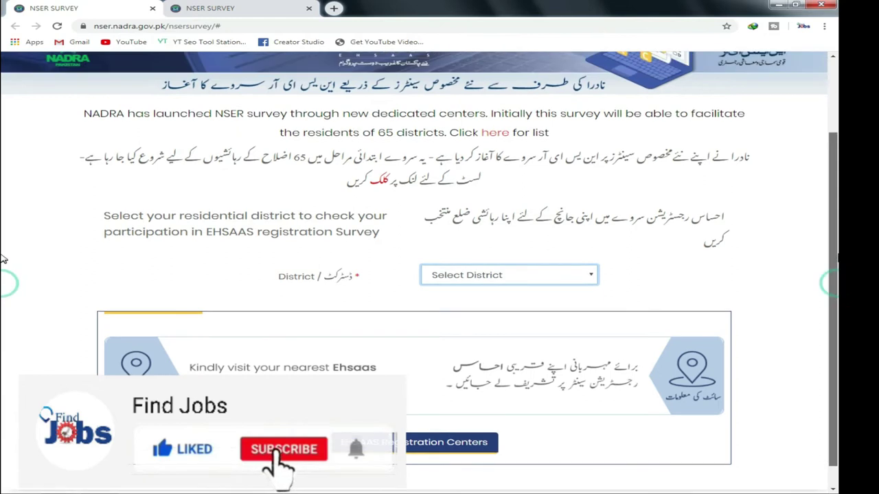
- Select Rawalpindi as the residential district to check its participation in the EHSAAS registration survey
click(485, 290)
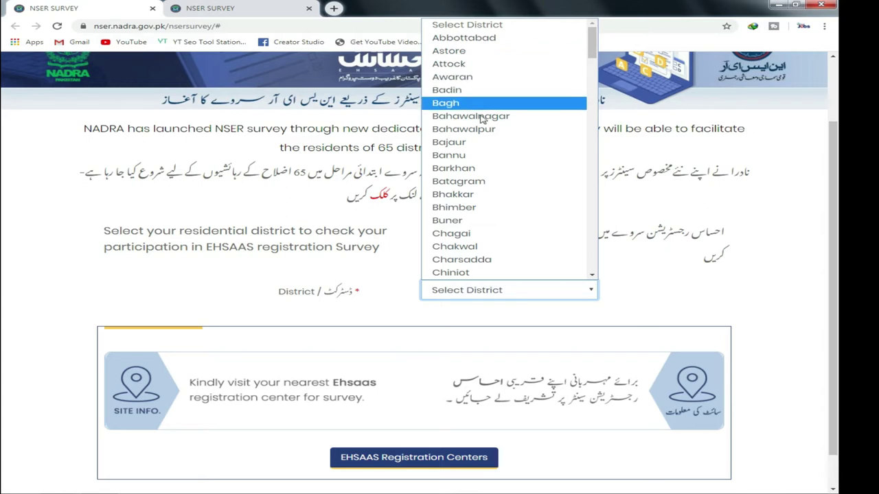
scroll(485, 121, down, 15)
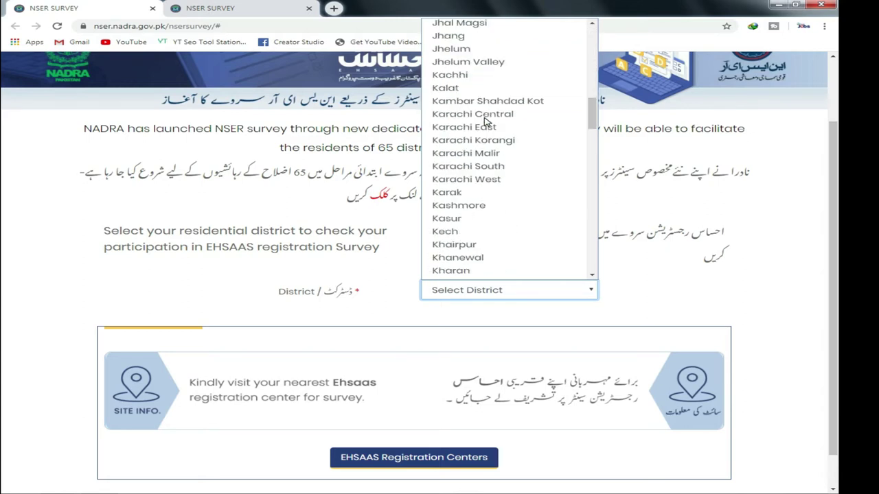
scroll(485, 120, down, 7)
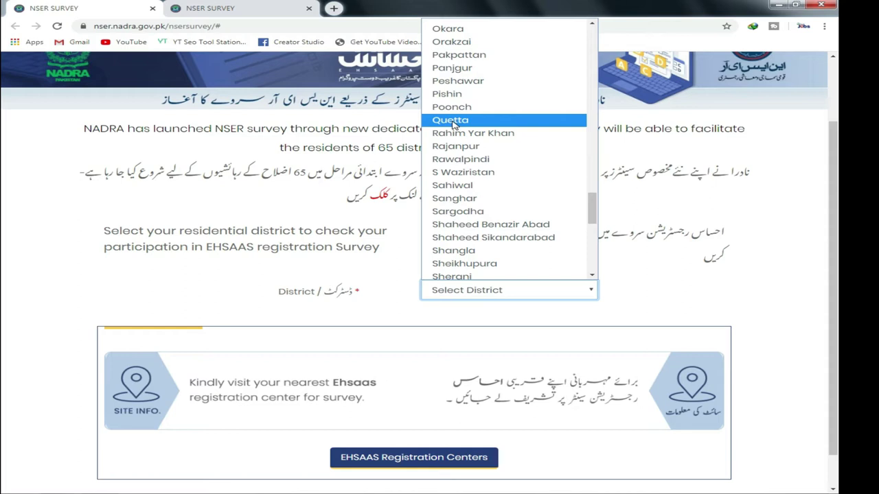
click(479, 162)
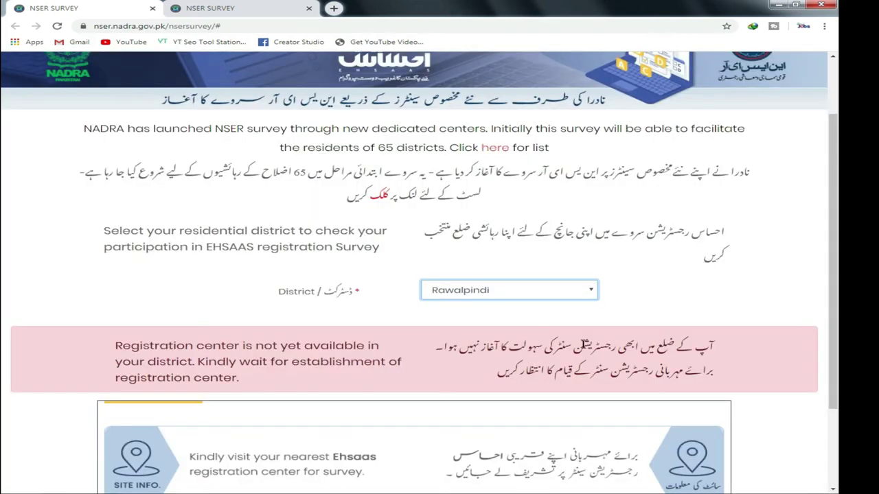
- Change the residential district to Narowal and check its survey registration status
scroll(597, 350, down, 1)
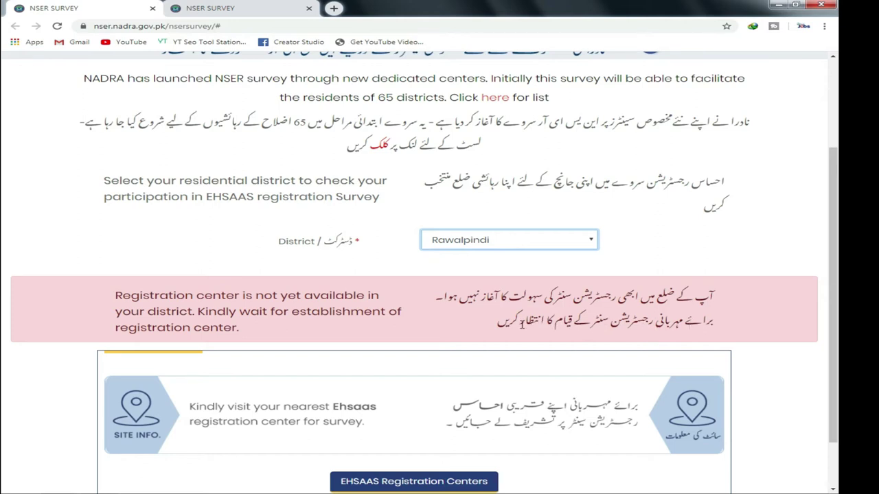
click(519, 242)
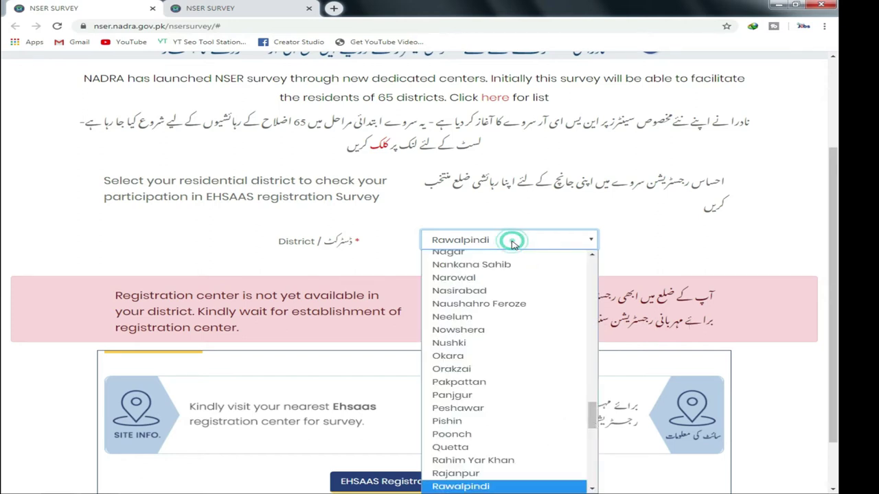
click(492, 284)
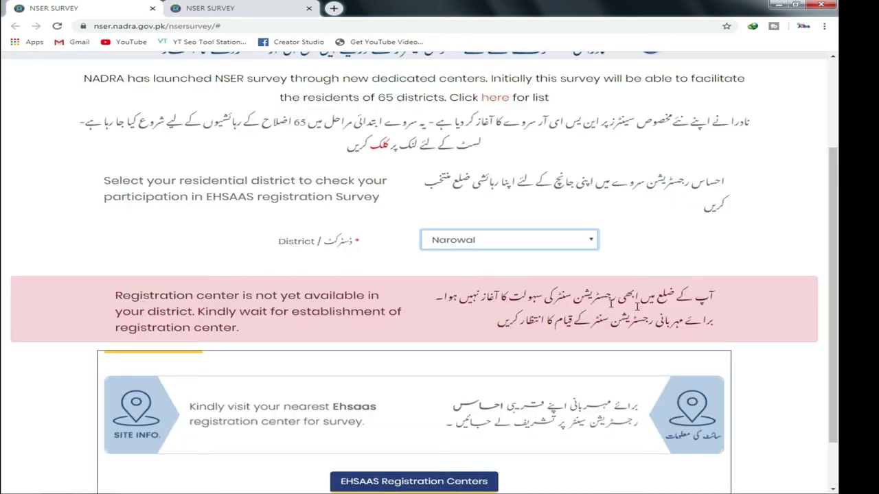
- Browse the full range of districts and select Thatta to check whether registration has started there
click(486, 240)
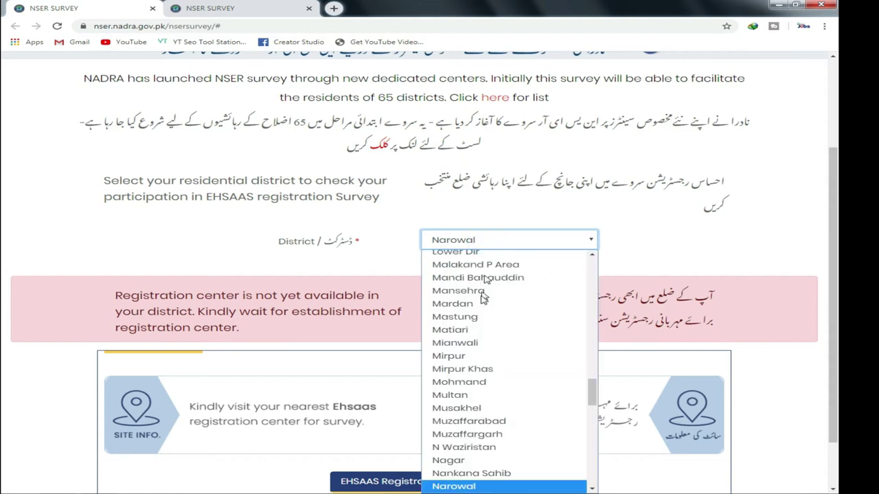
scroll(485, 323, up, 15)
scroll(484, 325, down, 20)
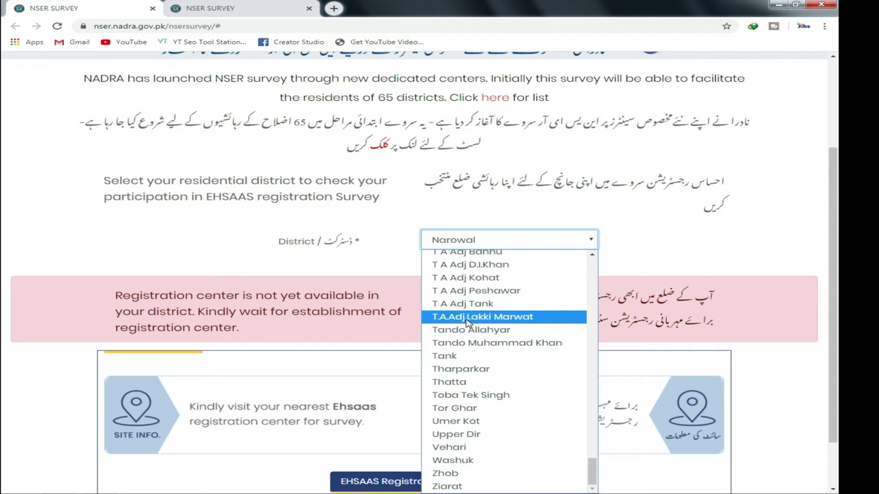
click(465, 383)
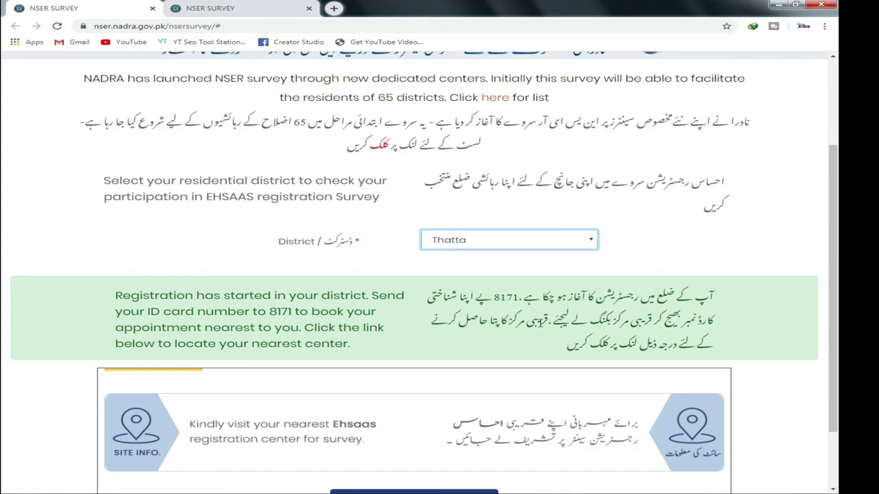
- Highlight the number 8171 in the English and Urdu versions of the registration message
scroll(475, 324, down, 1)
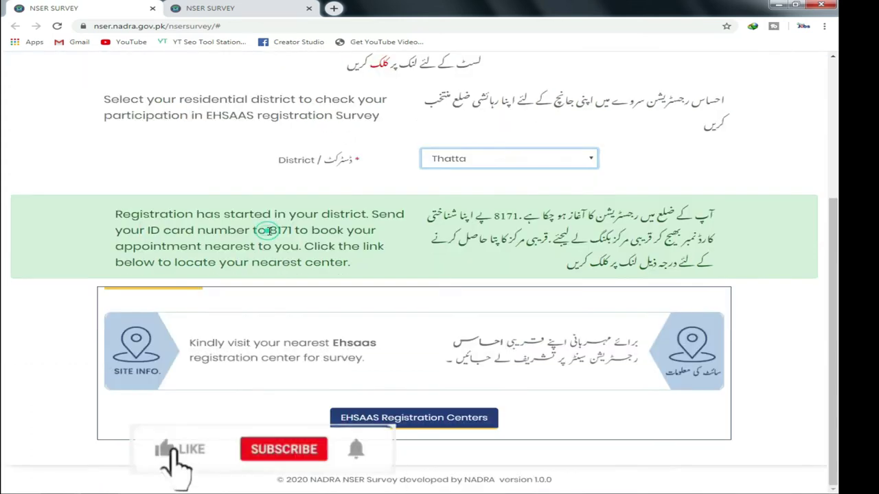
double_click(276, 230)
drag(491, 219, 519, 217)
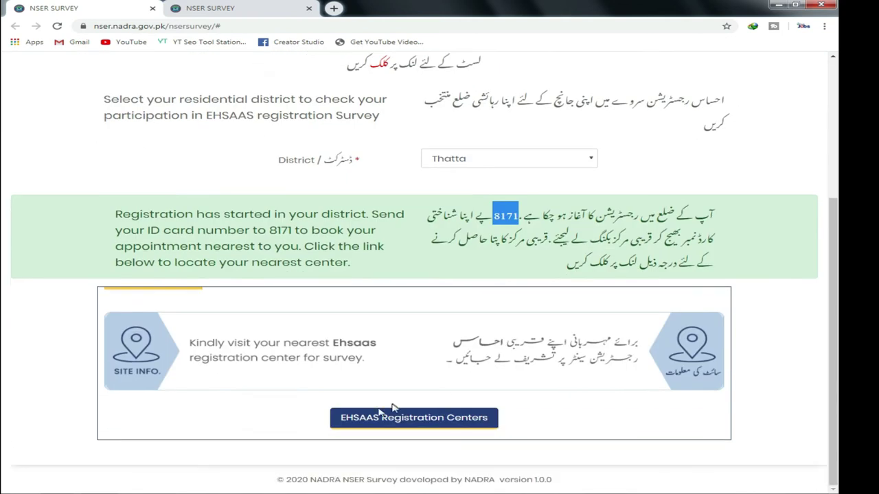
- Open the EHSAAS Registration Centers page and search for centers in the Abbottabad district
click(437, 418)
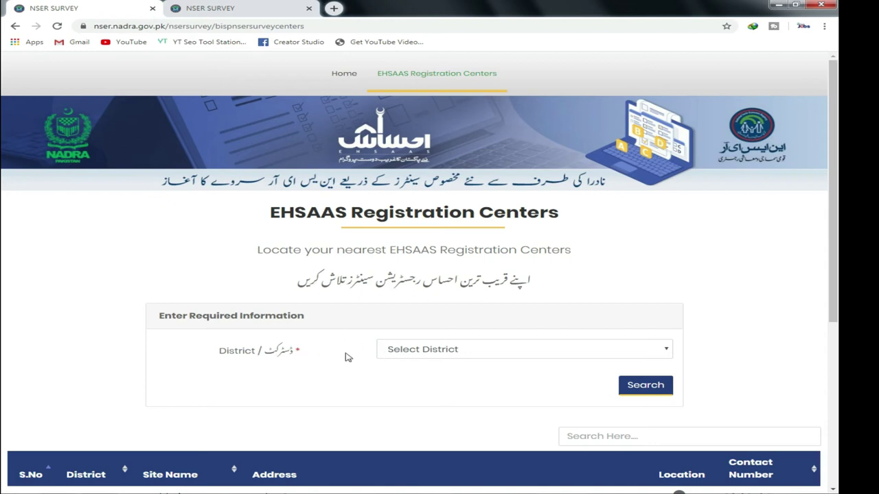
click(424, 350)
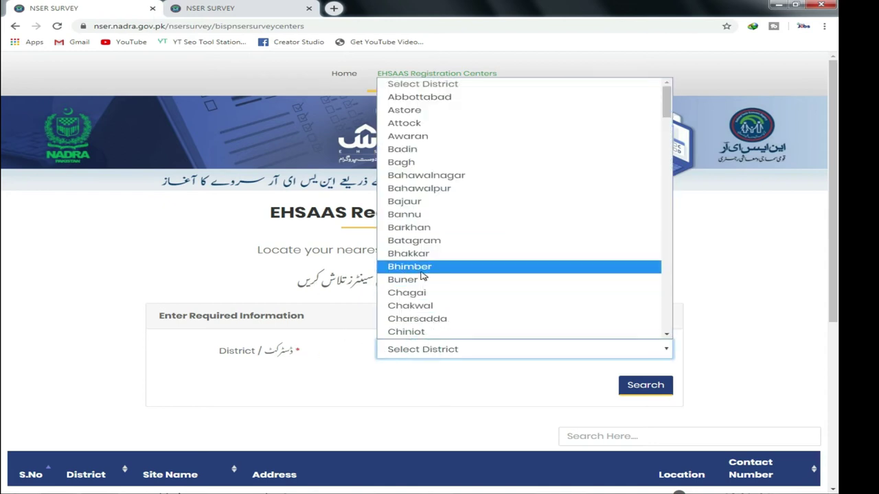
click(413, 100)
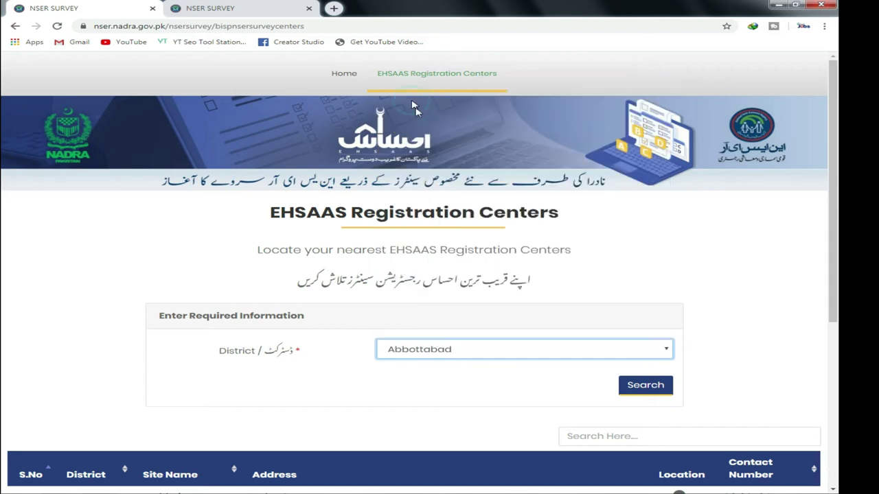
click(623, 386)
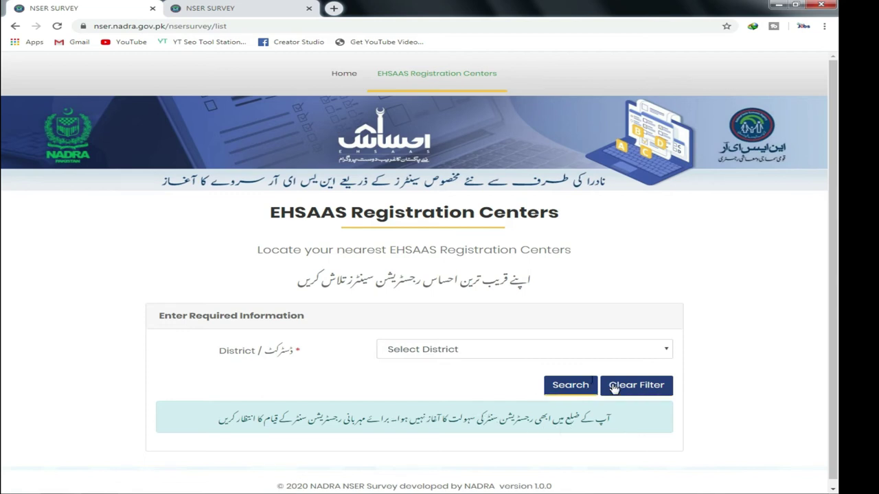
- Search for registration centers in the Buner district
click(523, 357)
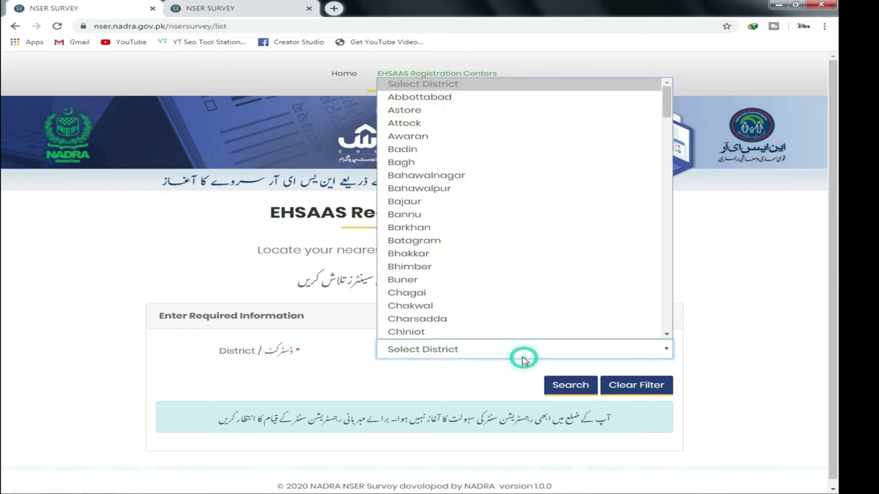
click(399, 280)
click(569, 387)
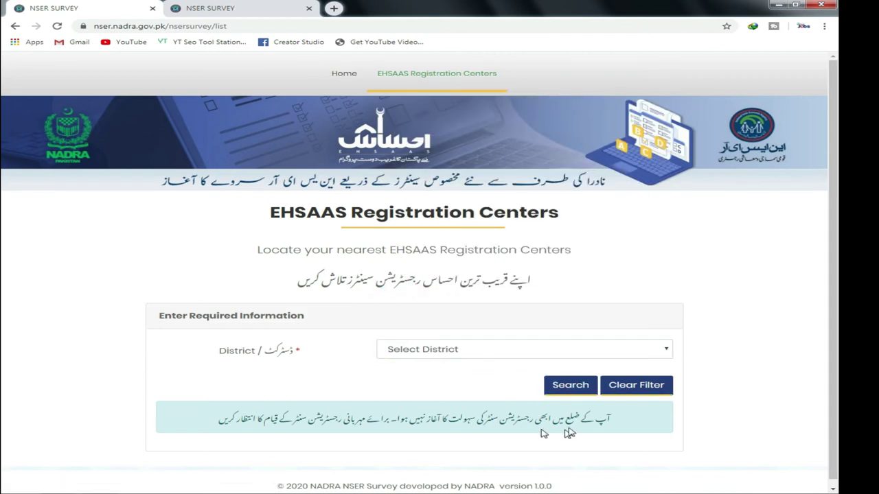
- Search for registration centers in the Chakwal district
click(421, 351)
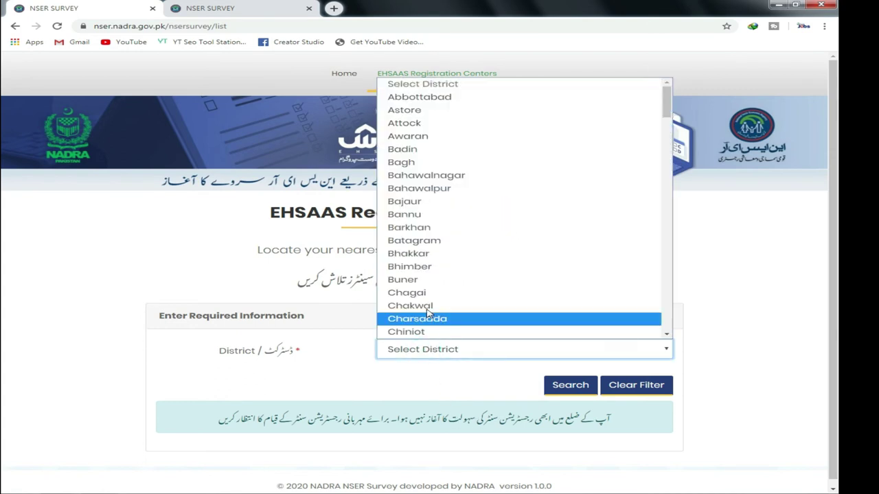
click(425, 308)
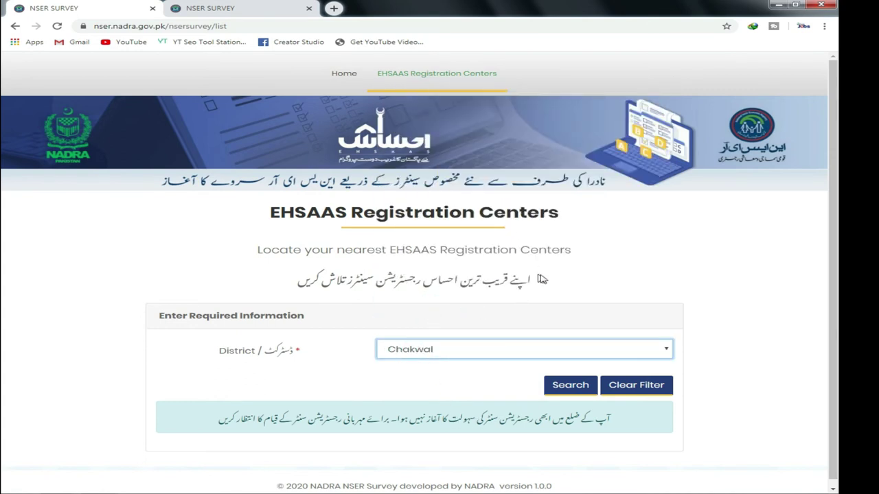
click(576, 389)
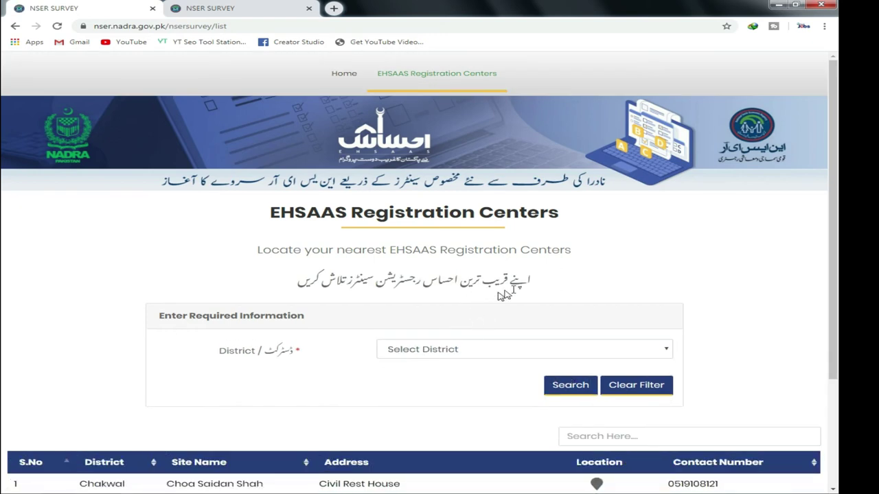
- Search for registration centers in the Haripur district and highlight the address details in the results table
click(452, 352)
scroll(423, 322, down, 3)
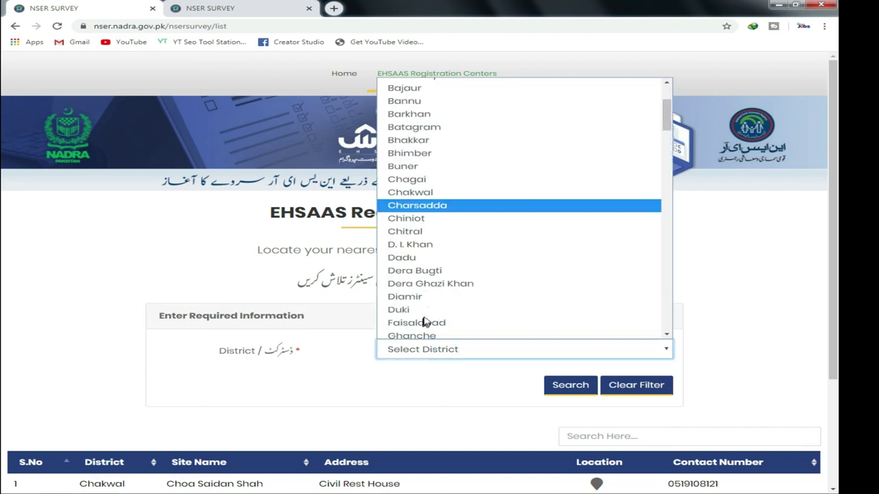
scroll(423, 323, down, 3)
click(406, 265)
click(564, 396)
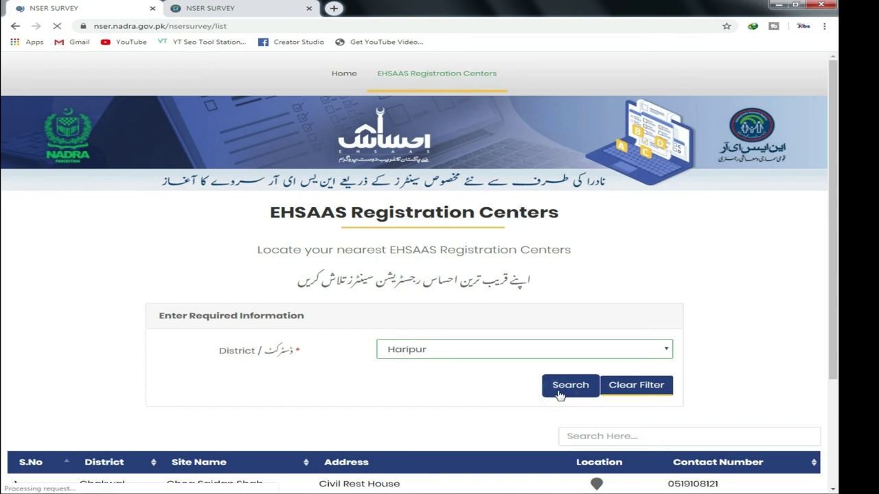
scroll(560, 395, down, 2)
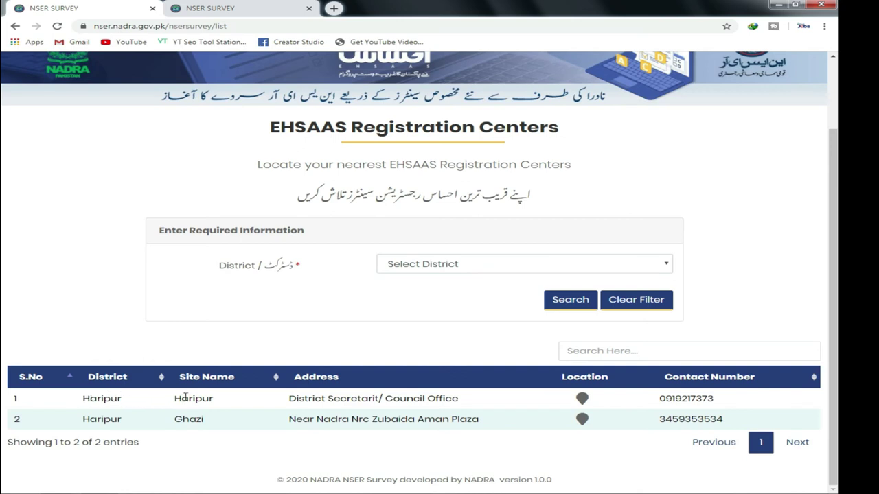
drag(405, 398, 649, 419)
click(488, 458)
- Search for registration centers in the Khyber district and read the notice returned for it
click(431, 261)
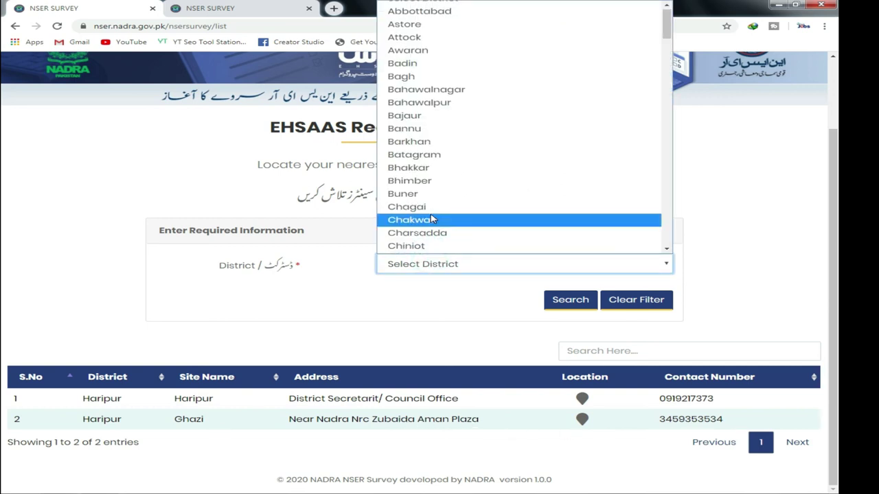
scroll(433, 219, down, 10)
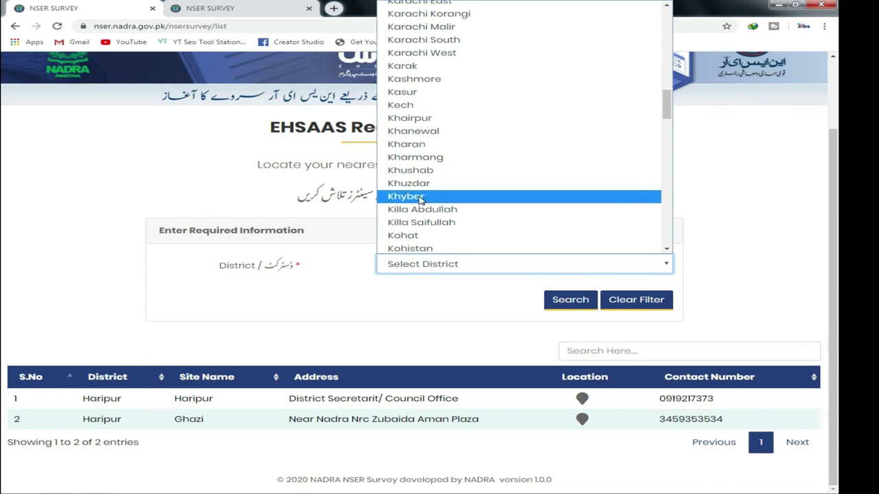
click(419, 198)
click(555, 302)
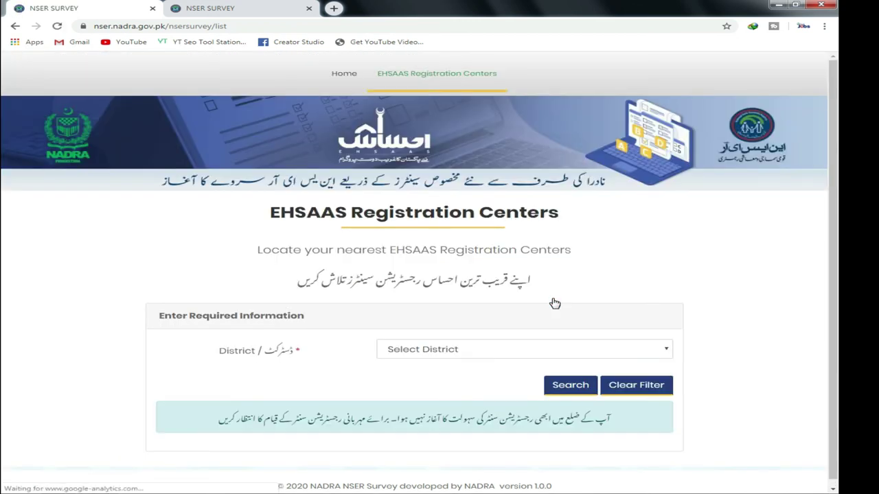
scroll(546, 320, down, 1)
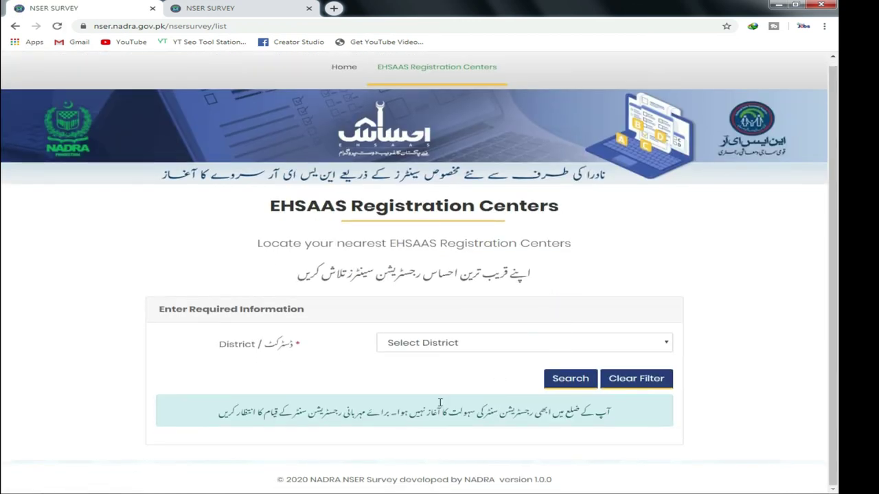
scroll(507, 409, up, 1)
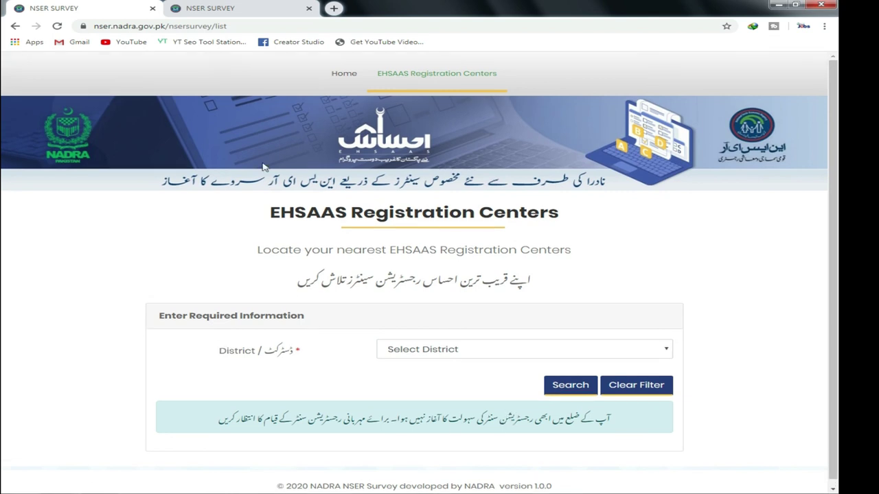
- Open a new browser tab and enter "nser pakistan" as the Google search text
click(332, 9)
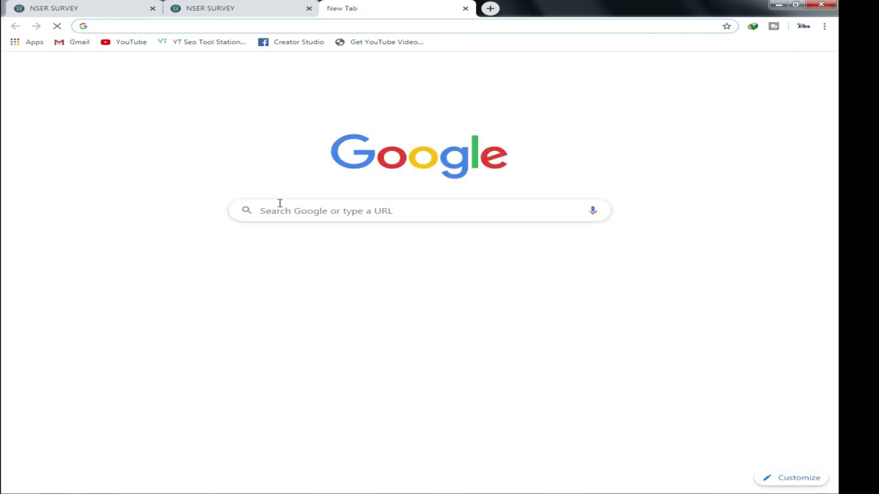
click(278, 211)
text(n)
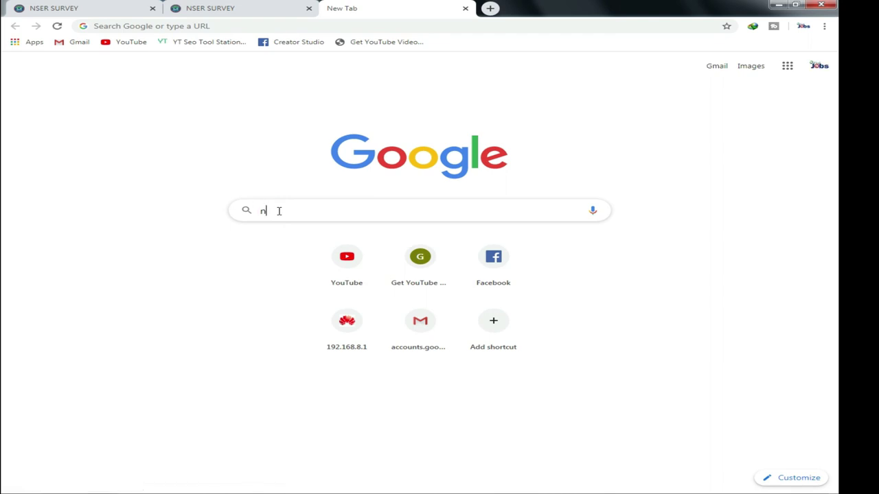
text(ser)
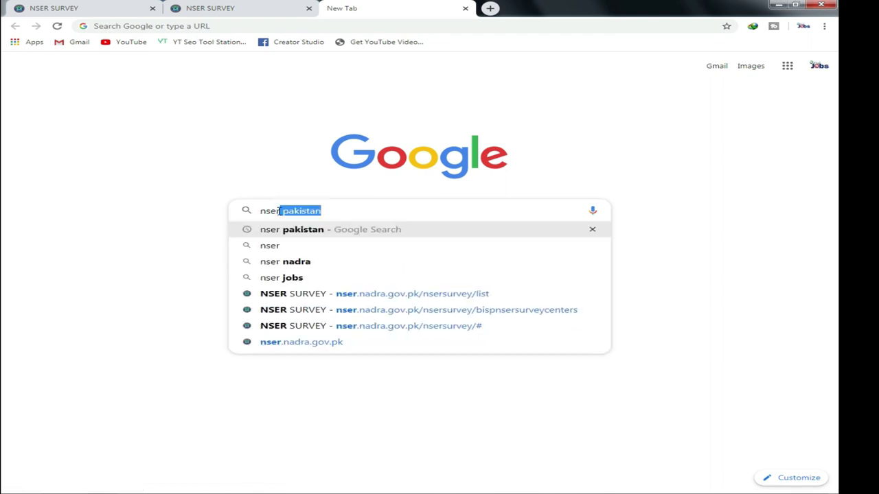
click(664, 484)
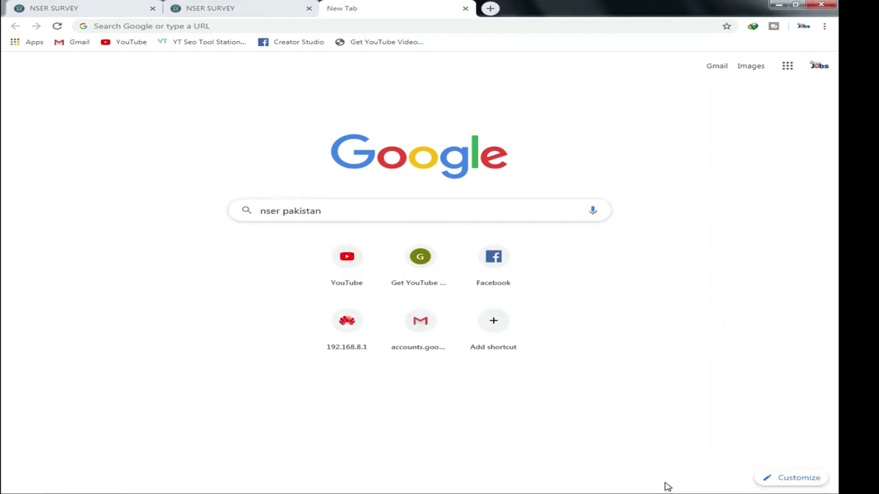
click(361, 210)
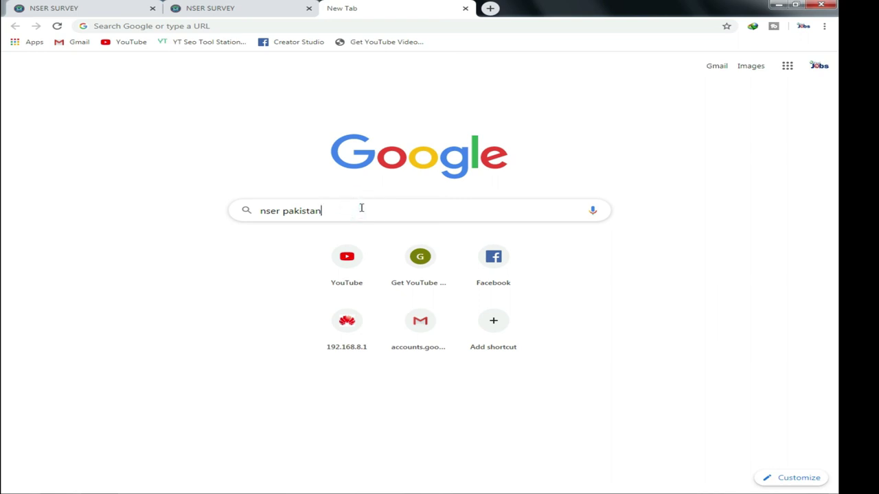
- Return to the open NSER Survey home page and look over its district participation check and registration center information
click(222, 10)
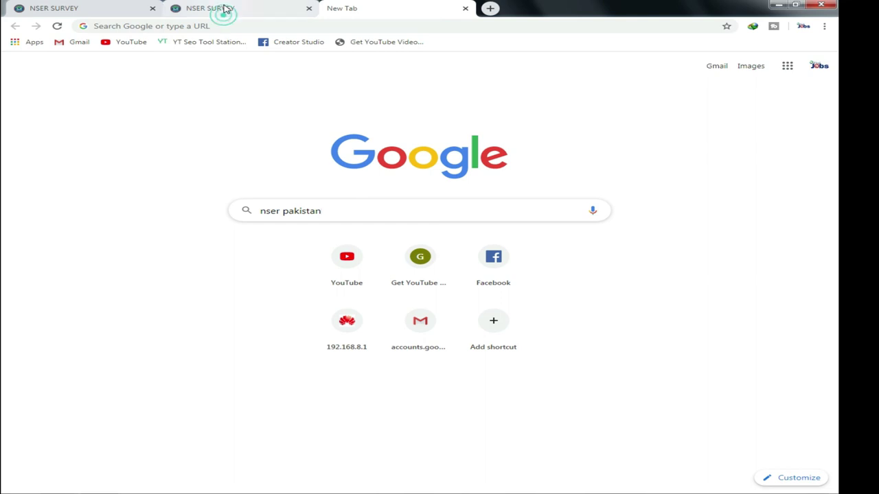
scroll(316, 205, down, 2)
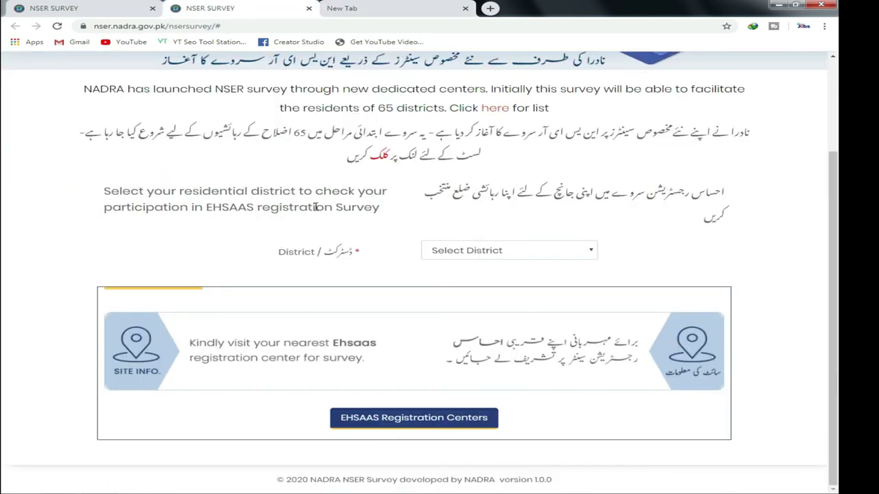
scroll(316, 208, up, 2)
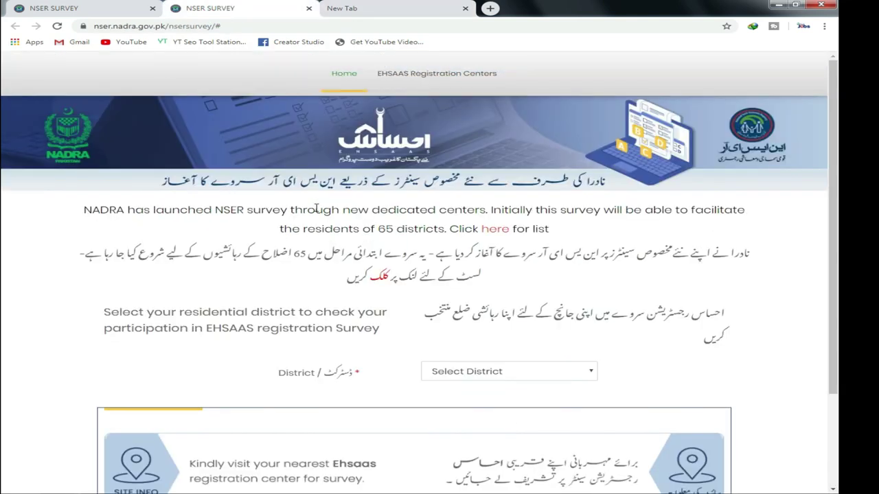